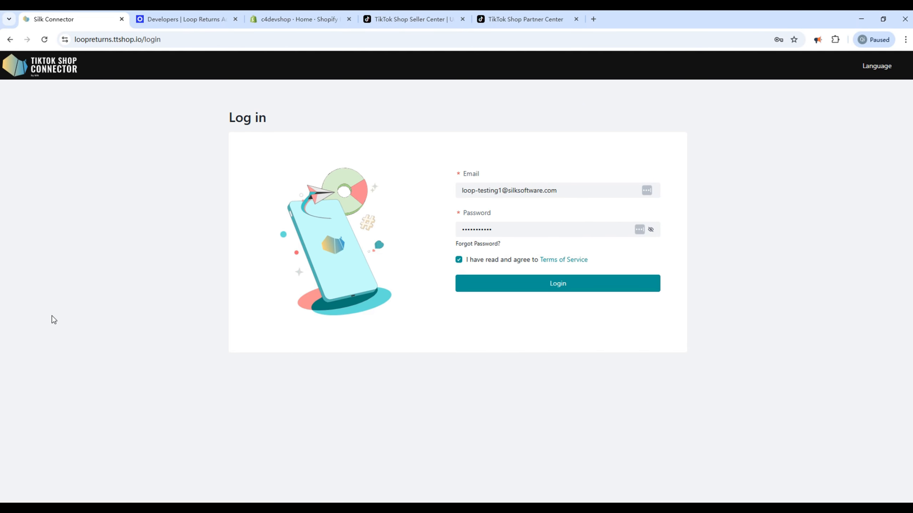
# - Log in to the Silk connector with the account email and password, accepting the Terms of Service
pyautogui.click(555, 288)
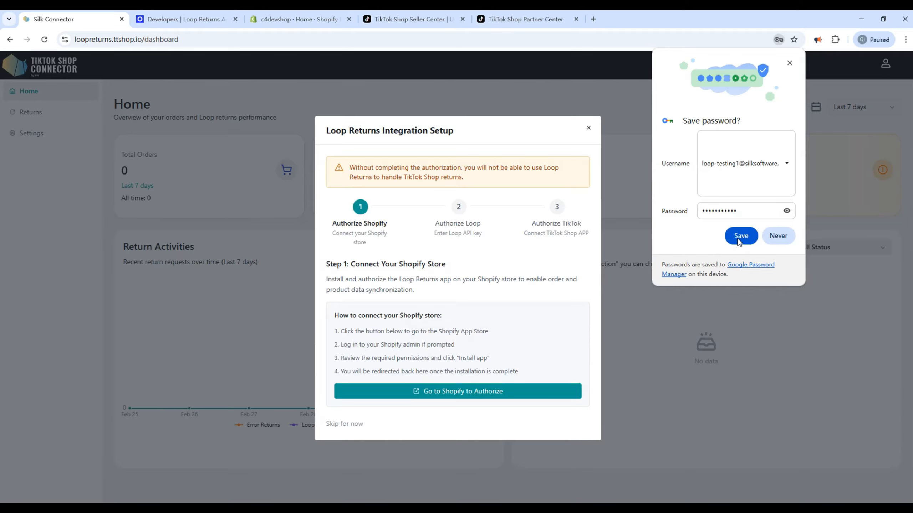
# - Save the login in Chrome and go to Shopify to authorize the store
pyautogui.click(739, 240)
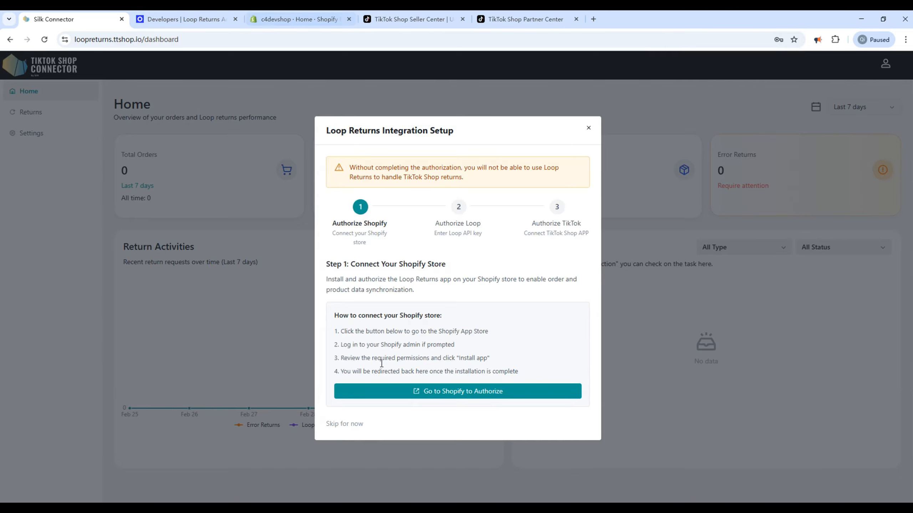
pyautogui.click(435, 395)
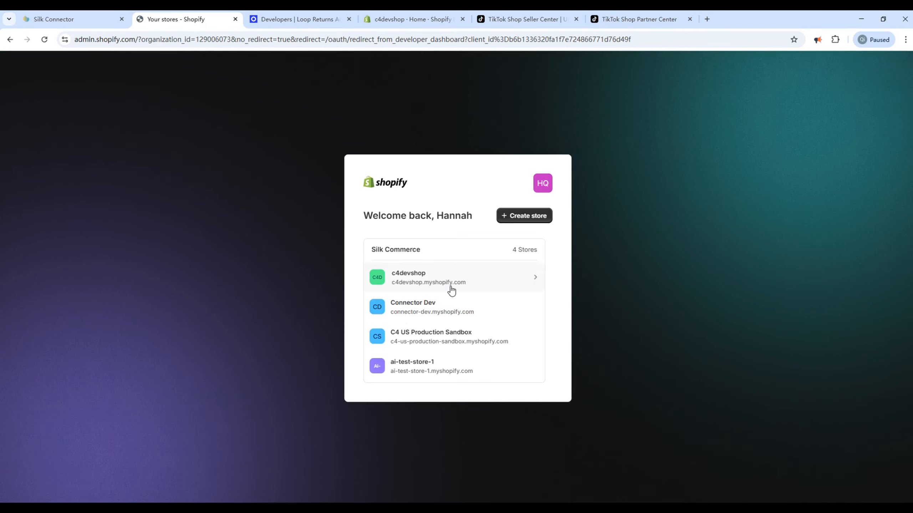
# - Install the Loop Returns for TikTok Shop app on the c4devshop store
pyautogui.click(457, 284)
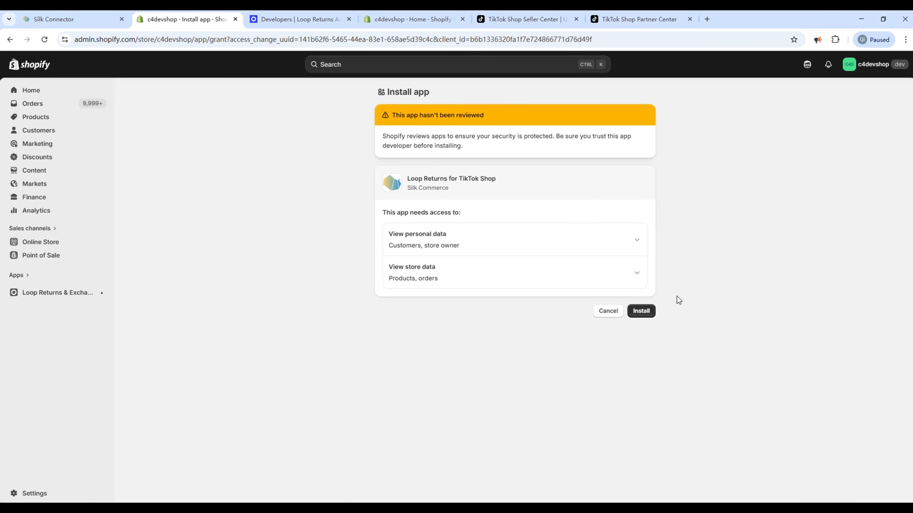
pyautogui.click(646, 310)
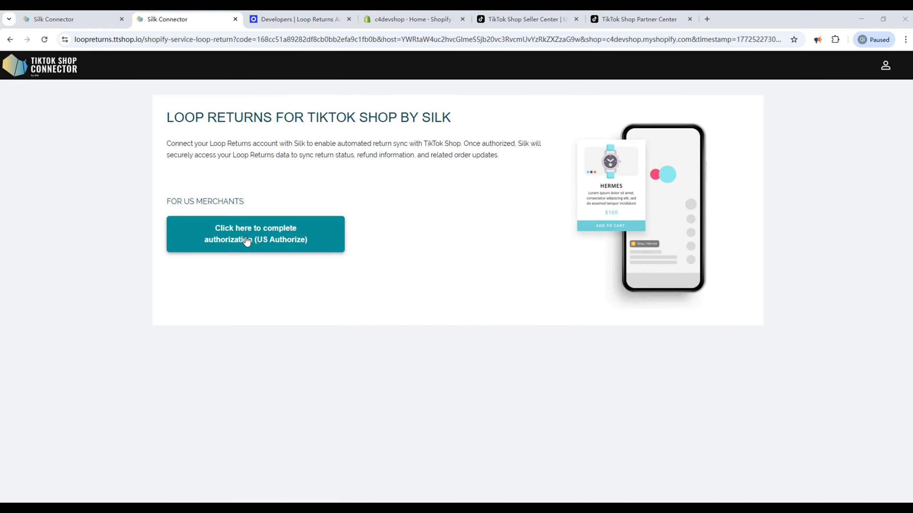
# - Complete the US Shopify authorization and go to Loop's Developers page for an API key
pyautogui.click(247, 240)
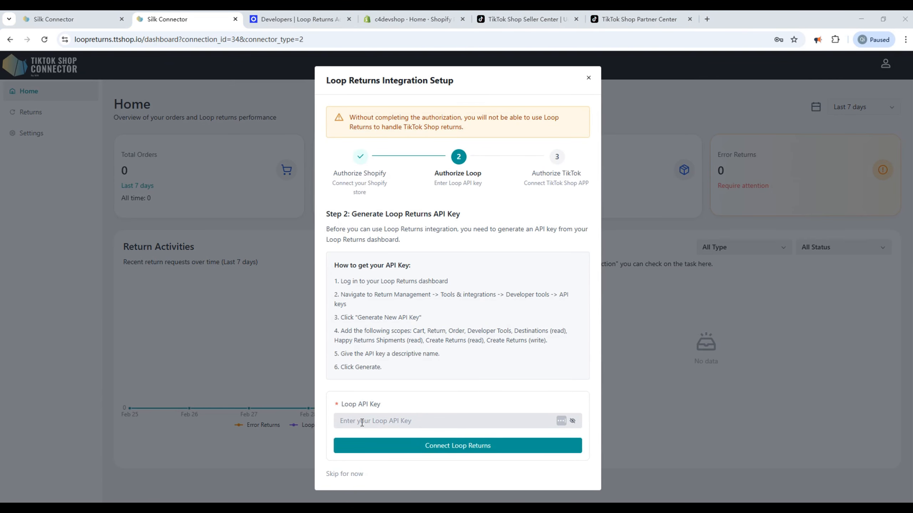
pyautogui.click(362, 423)
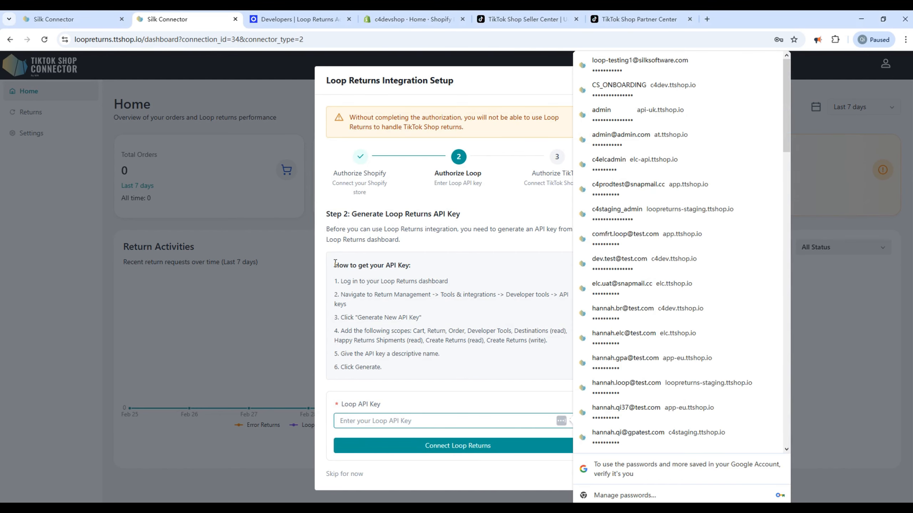
pyautogui.click(419, 404)
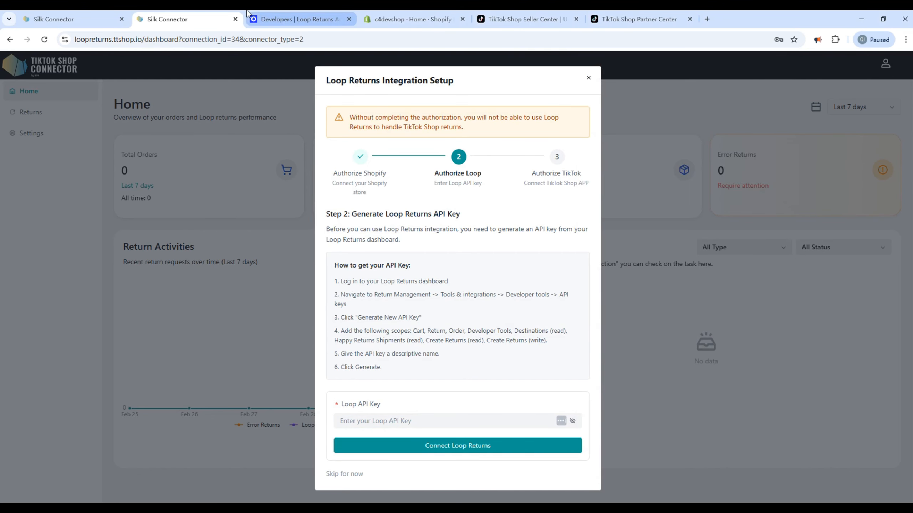
pyautogui.click(266, 14)
# - Start a new Loop API key with Cart, Return, Order, Developer Tools, Destinations, Happy Returns Shipments and Create Returns scopes
pyautogui.scroll(3, 242, 246)
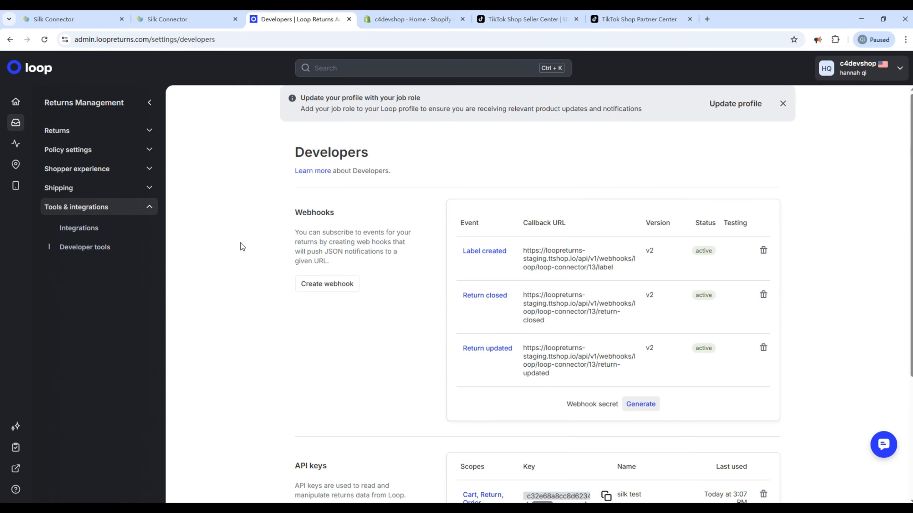
pyautogui.scroll(-5, 241, 245)
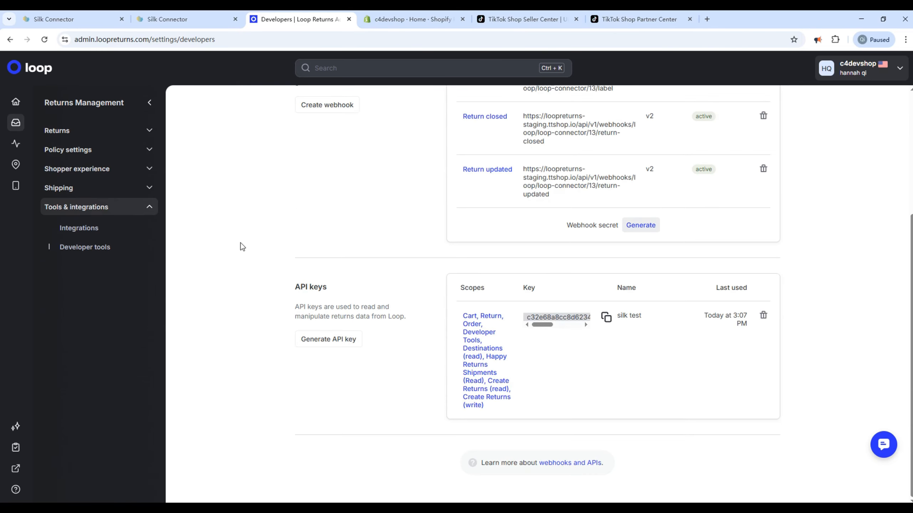
pyautogui.click(312, 340)
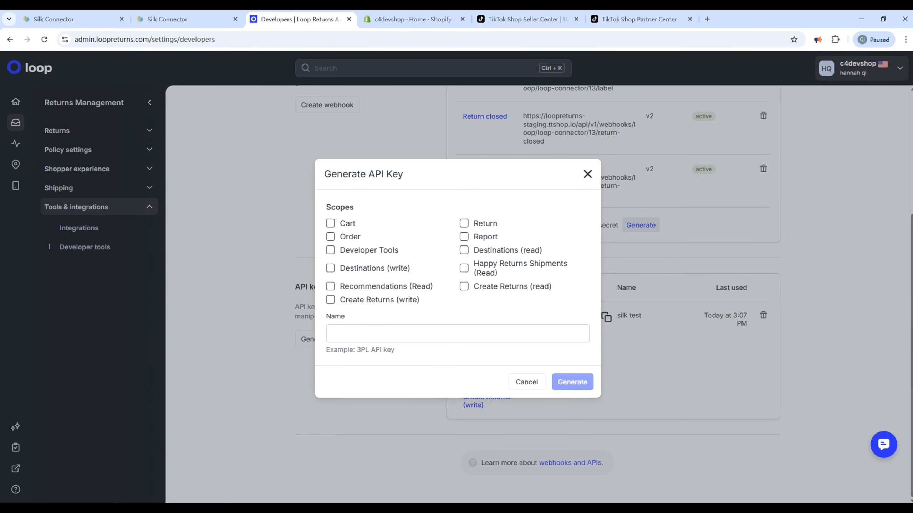
pyautogui.click(330, 225)
pyautogui.click(464, 224)
pyautogui.click(338, 238)
pyautogui.click(360, 253)
pyautogui.click(485, 250)
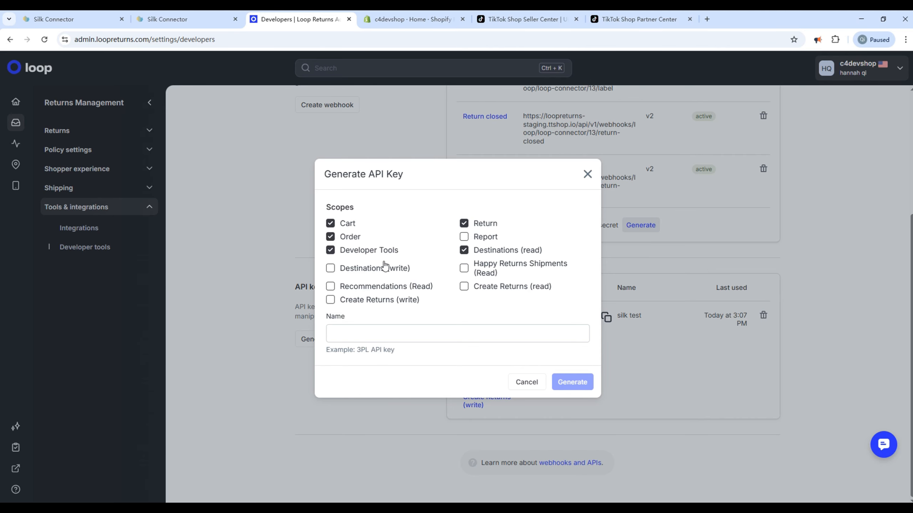
pyautogui.click(487, 272)
pyautogui.click(464, 291)
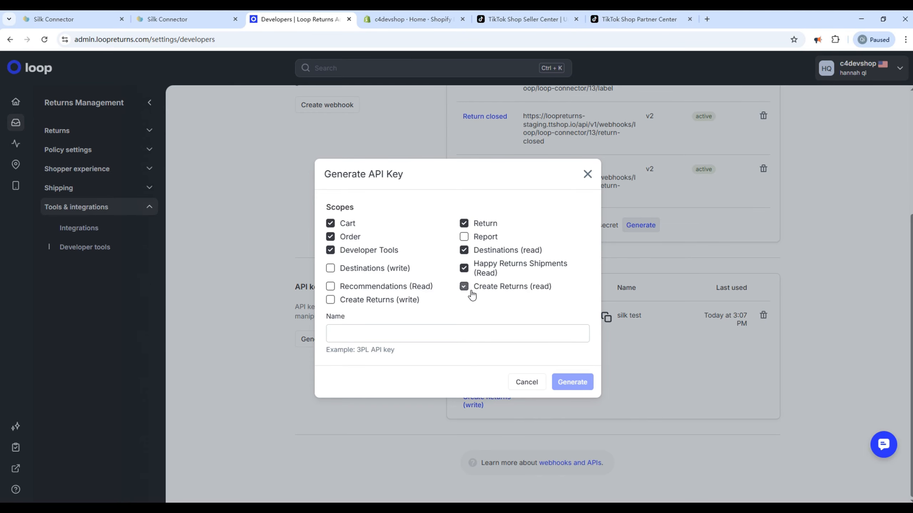
pyautogui.click(366, 303)
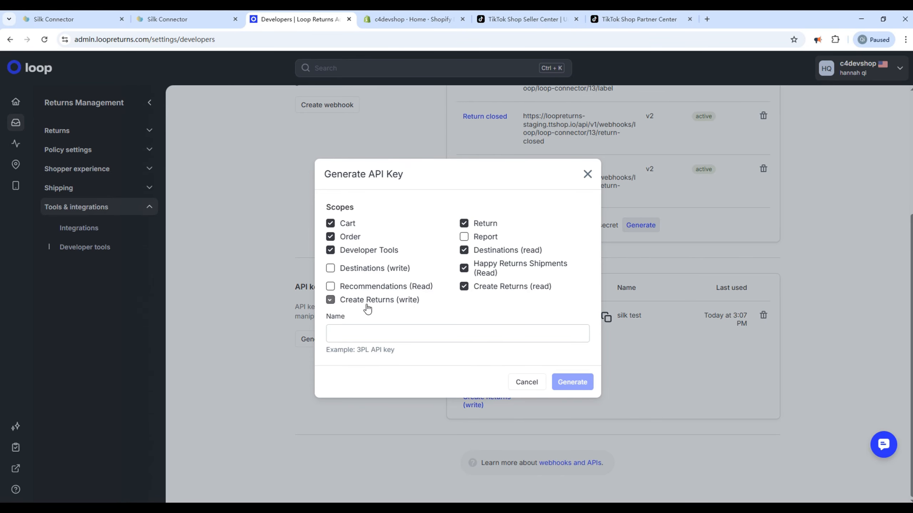
# - Name the key 'test', generate it, and copy its value
pyautogui.click(363, 334)
pyautogui.write('test')
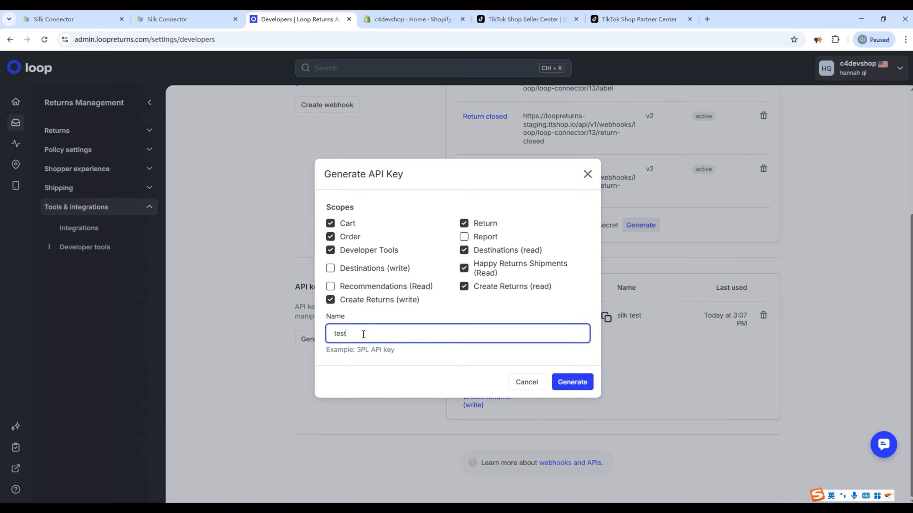
pyautogui.click(573, 382)
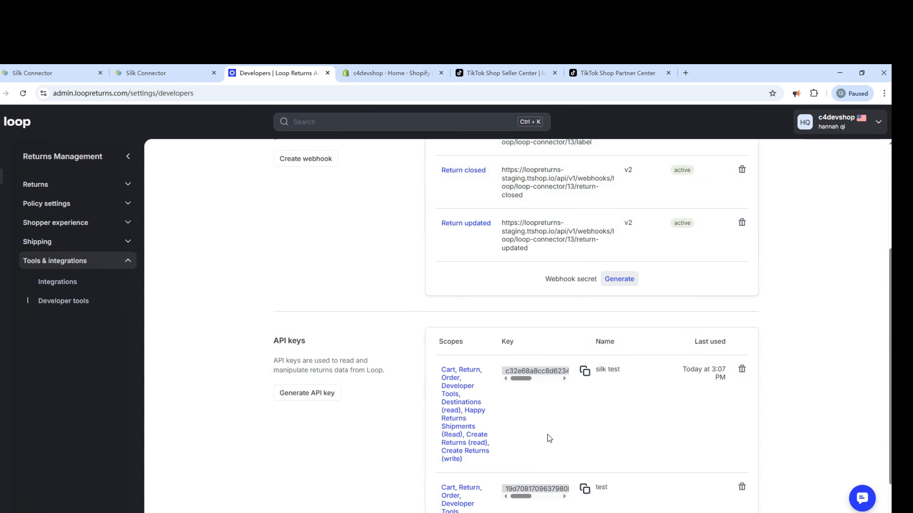
pyautogui.doubleClick(527, 489)
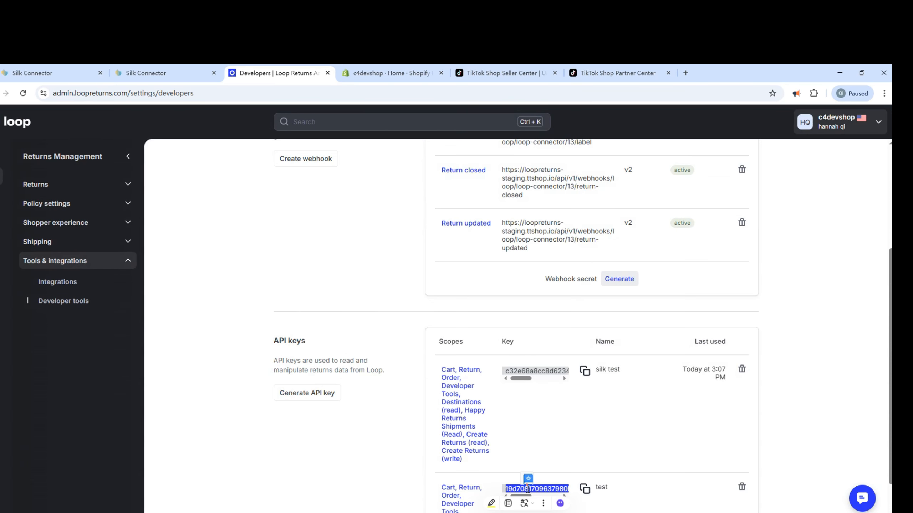
pyautogui.hotkey('ctrl', 'c')
pyautogui.click(154, 73)
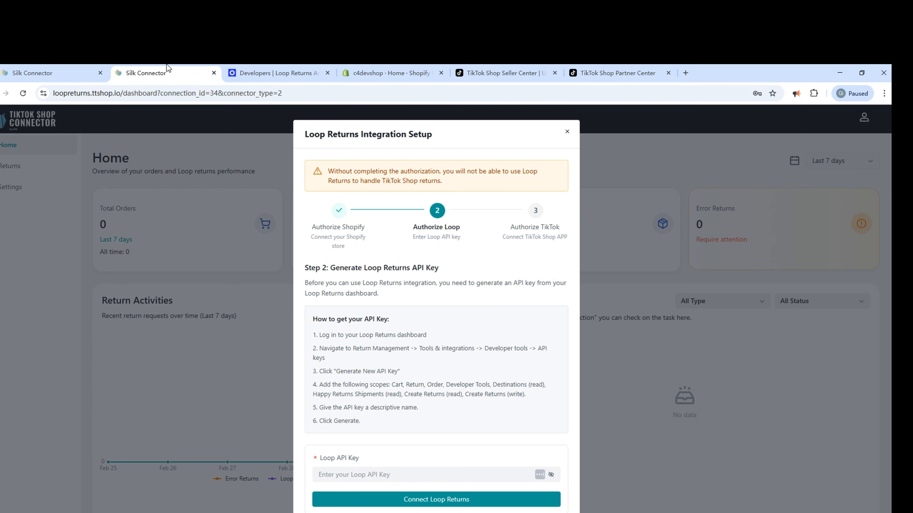
# - Paste the copied key to connect Loop Returns, then start TikTok Shop authorization
pyautogui.click(369, 469)
pyautogui.hotkey('ctrl', 'v')
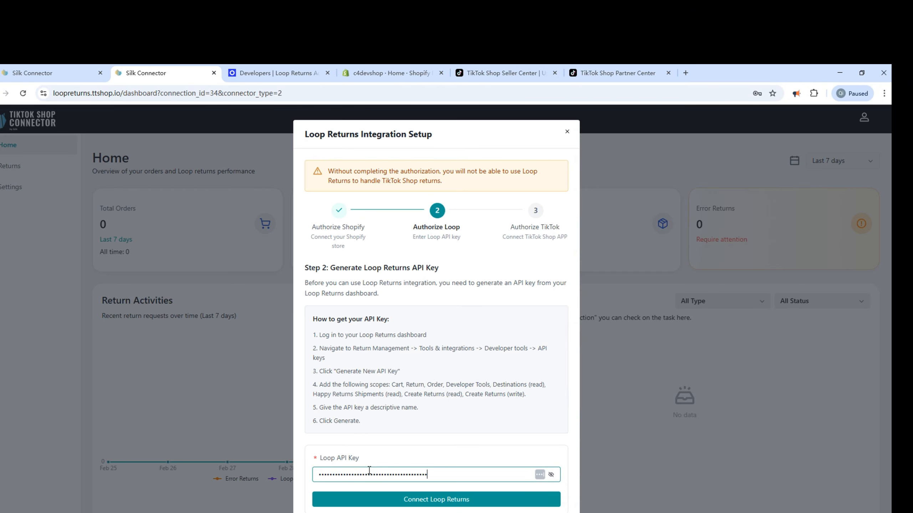
pyautogui.click(436, 500)
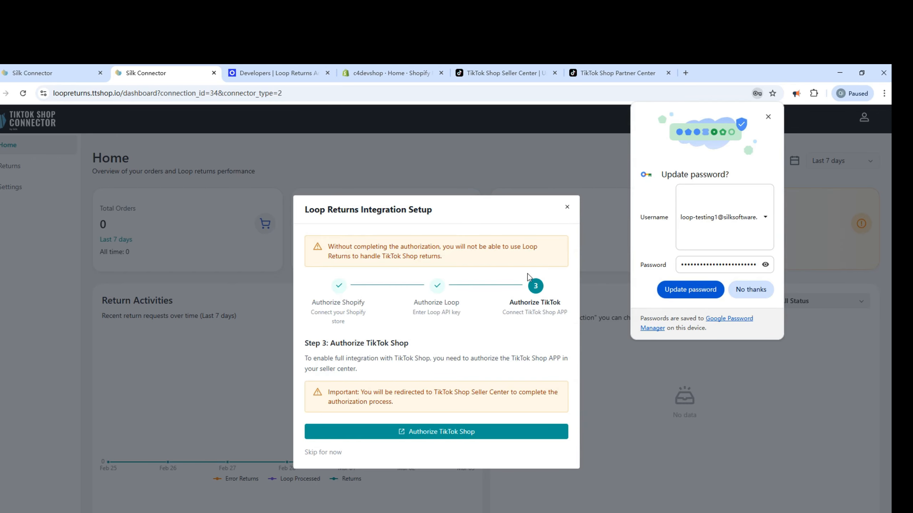
pyautogui.click(767, 118)
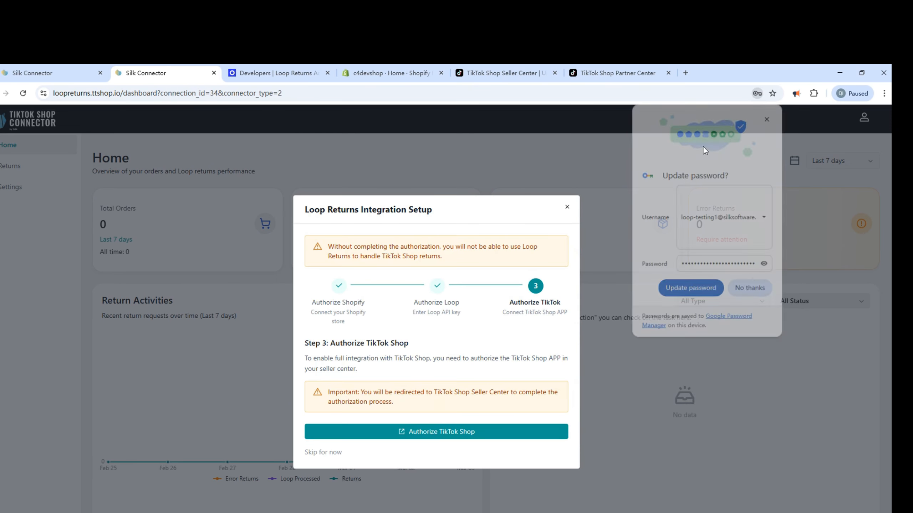
pyautogui.click(429, 433)
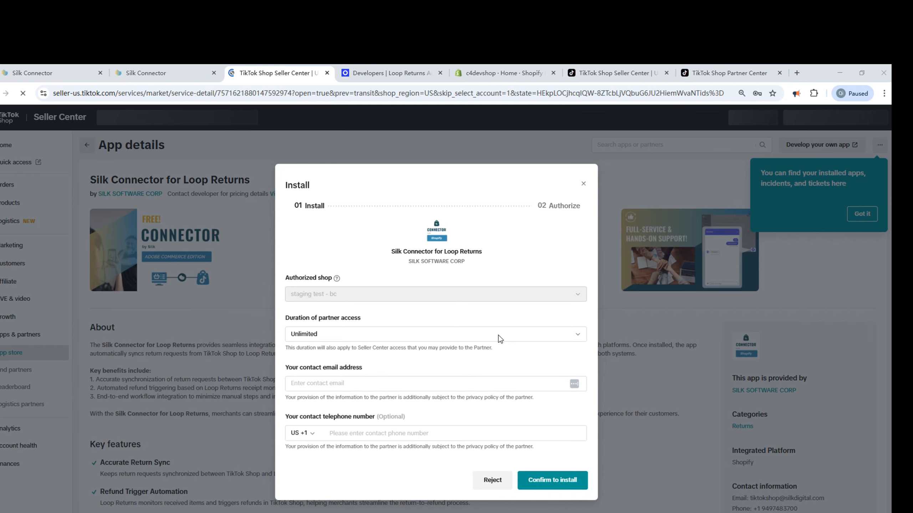
# - Enter the contact email, confirm installing Silk Connector for Loop Returns, accept the terms and authorize it
pyautogui.click(443, 385)
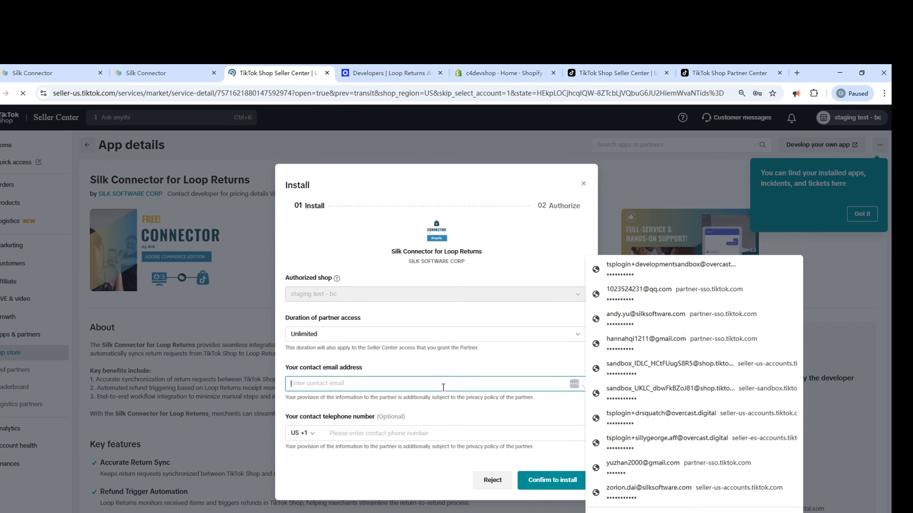
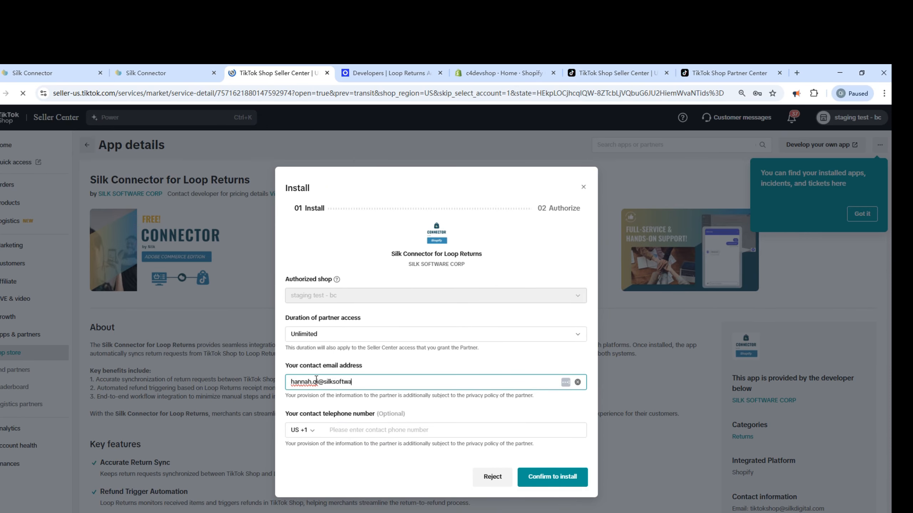
pyautogui.click(532, 478)
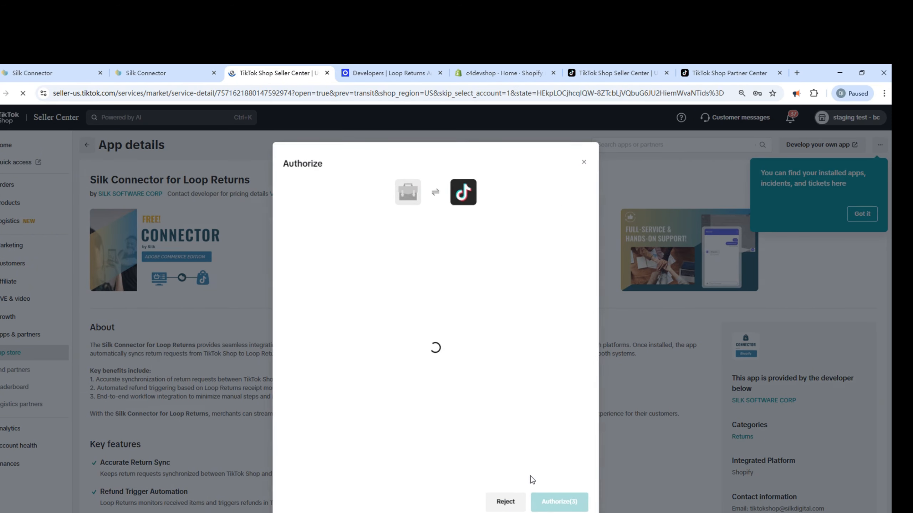
pyautogui.click(291, 441)
pyautogui.click(559, 502)
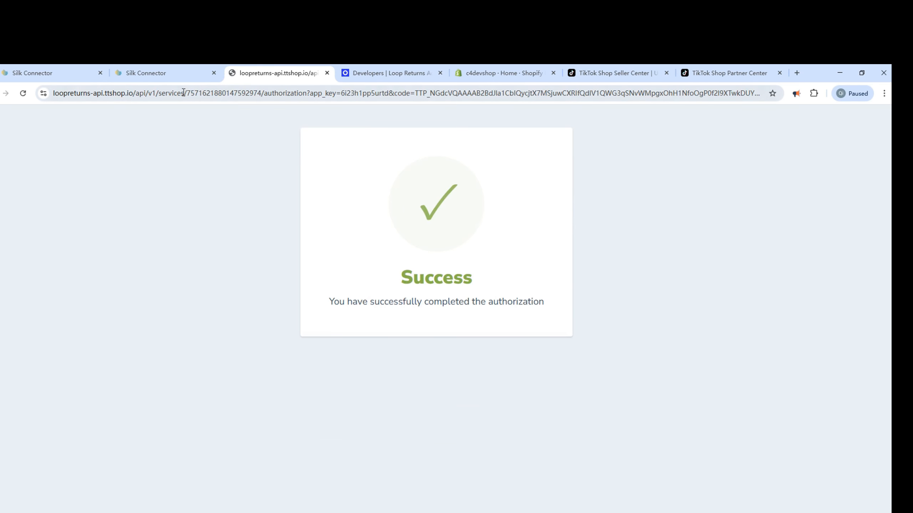
# - Skip the Loop Returns configuration for later and view Settings > Accounts with all three platforms connected
pyautogui.click(177, 77)
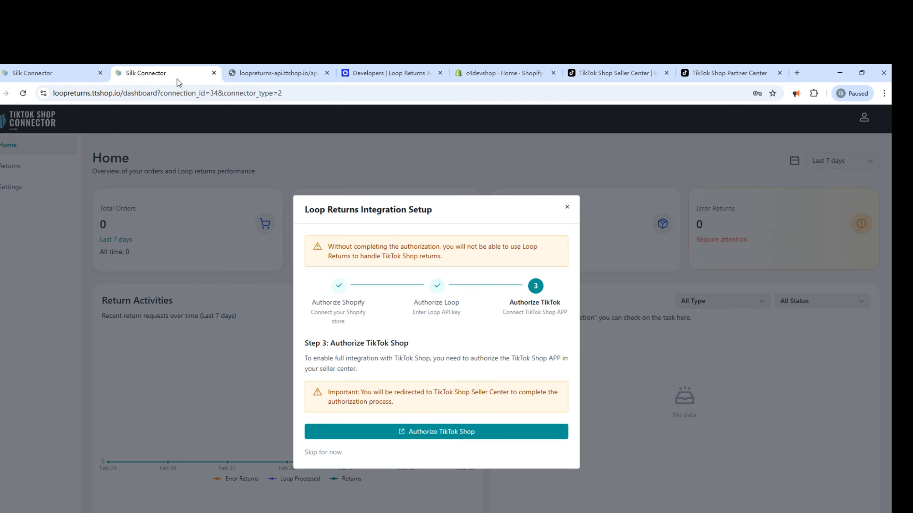
pyautogui.click(567, 208)
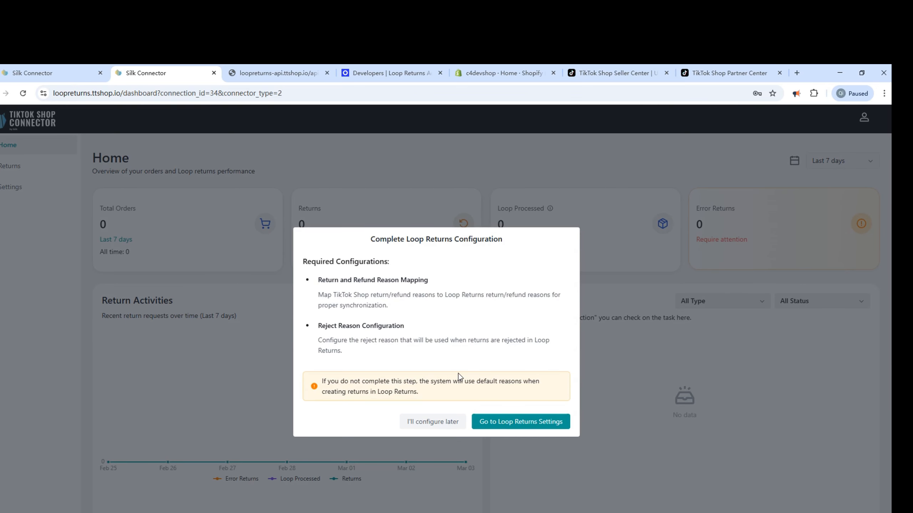
pyautogui.click(432, 421)
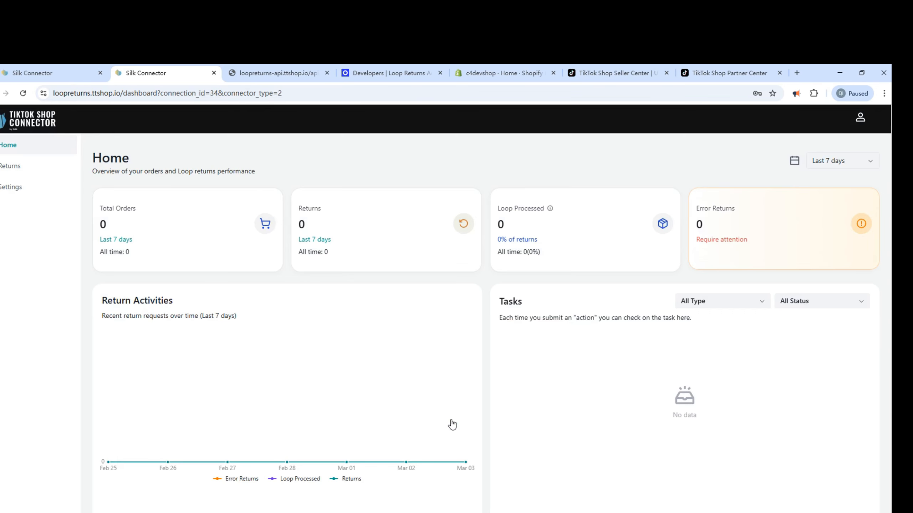
pyautogui.click(11, 186)
pyautogui.click(22, 252)
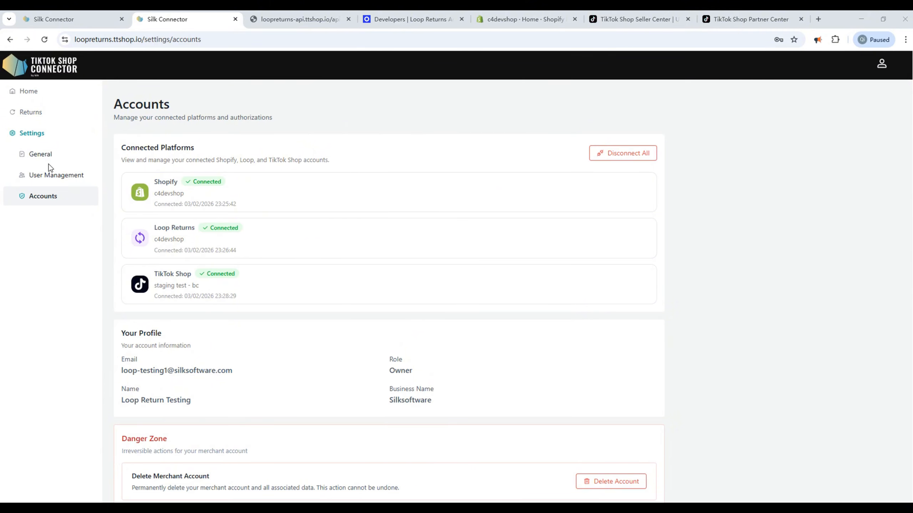
# - Go to Settings > General to reach the return reason mapping sections
pyautogui.click(49, 155)
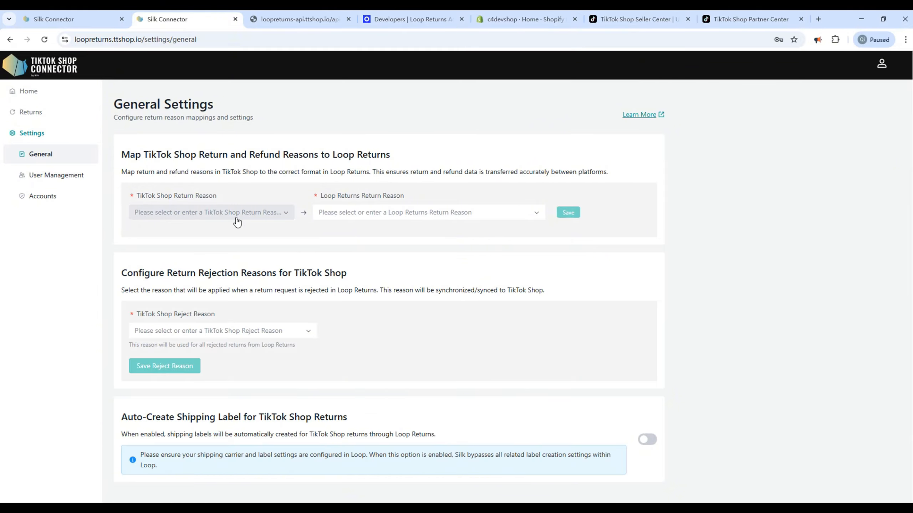
# - Map TikTok's 'No longer needed' to Loop's 'Item didn't fit - Item was too big' and save
pyautogui.click(237, 222)
pyautogui.click(215, 231)
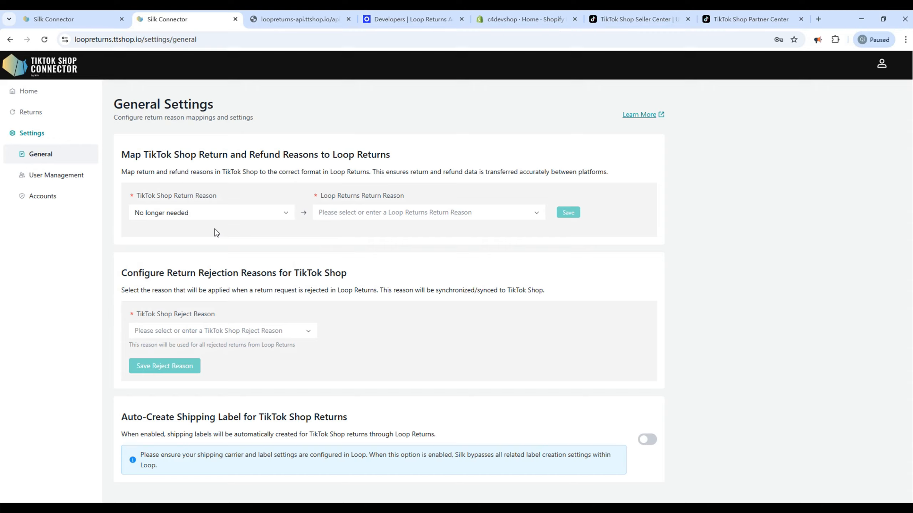
pyautogui.click(342, 215)
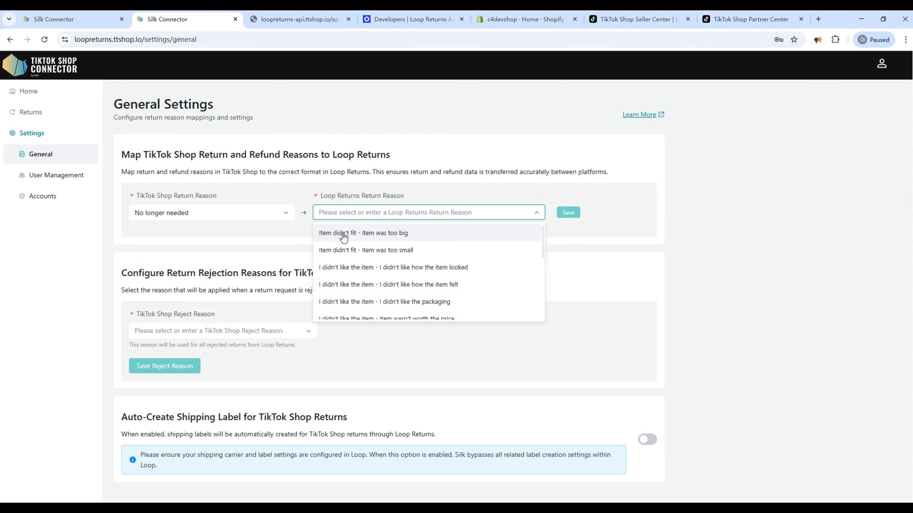
pyautogui.scroll(-2, 343, 237)
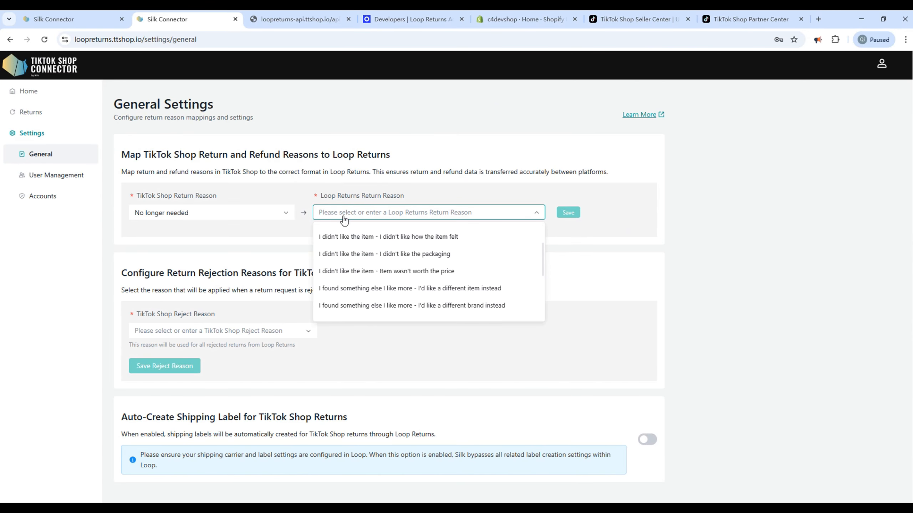
pyautogui.click(344, 218)
pyautogui.click(344, 218)
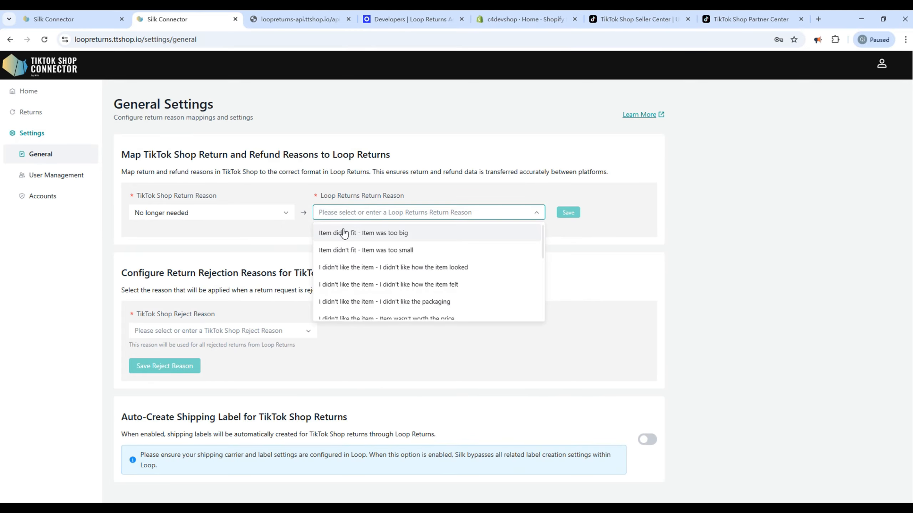
pyautogui.click(345, 233)
pyautogui.click(566, 217)
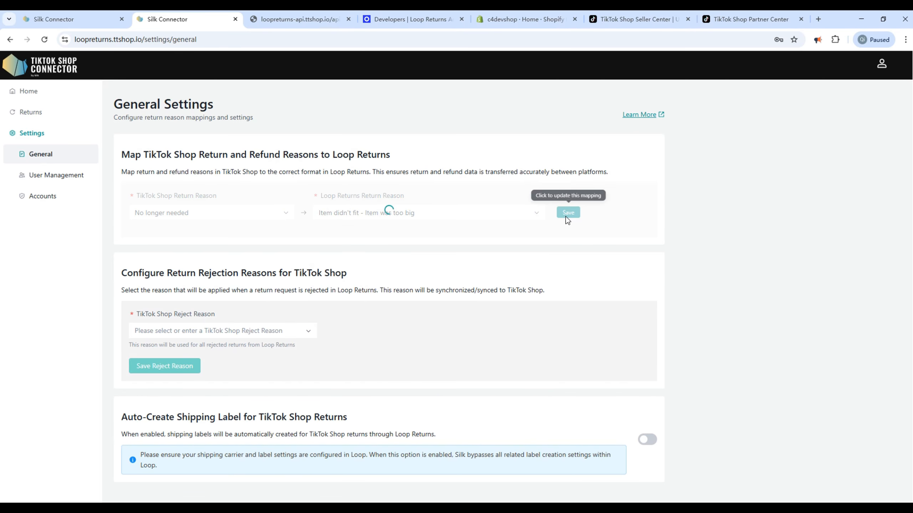
# - Set the reject reason to 'Buyer return reason is not valid' and save it
pyautogui.click(163, 382)
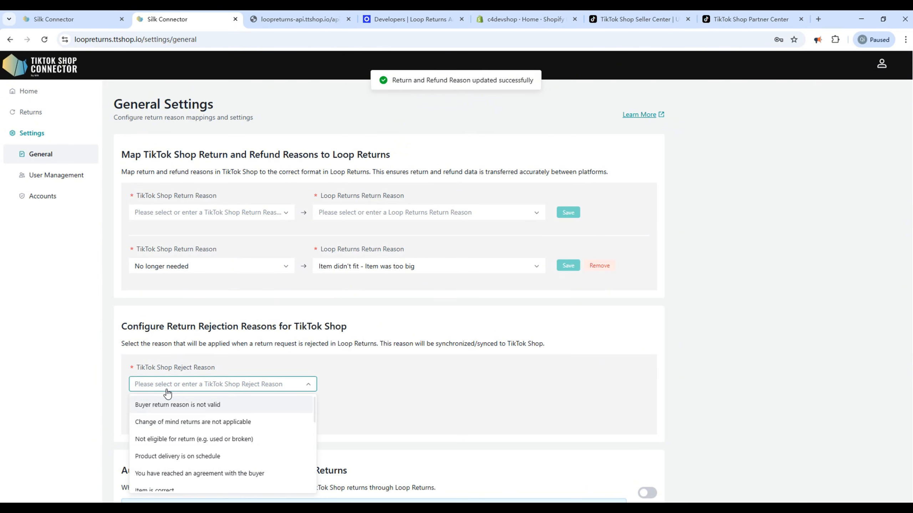
pyautogui.click(167, 404)
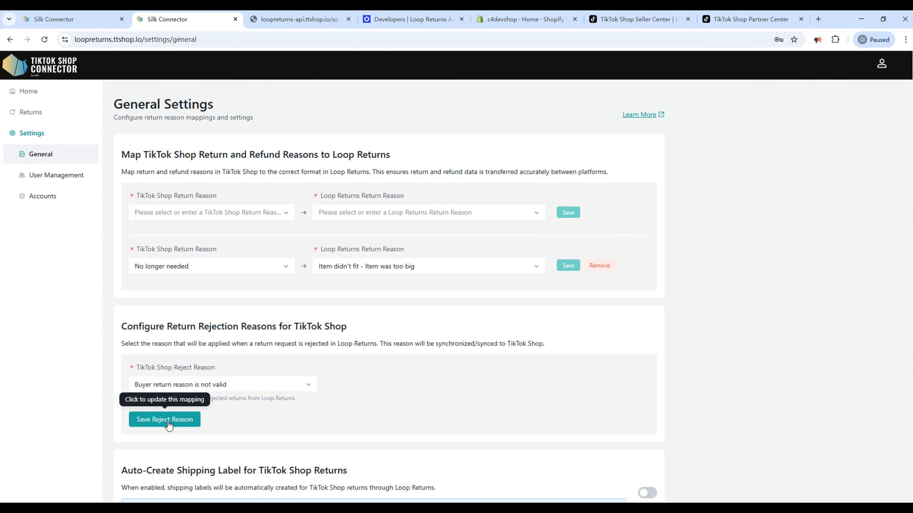
pyautogui.click(169, 423)
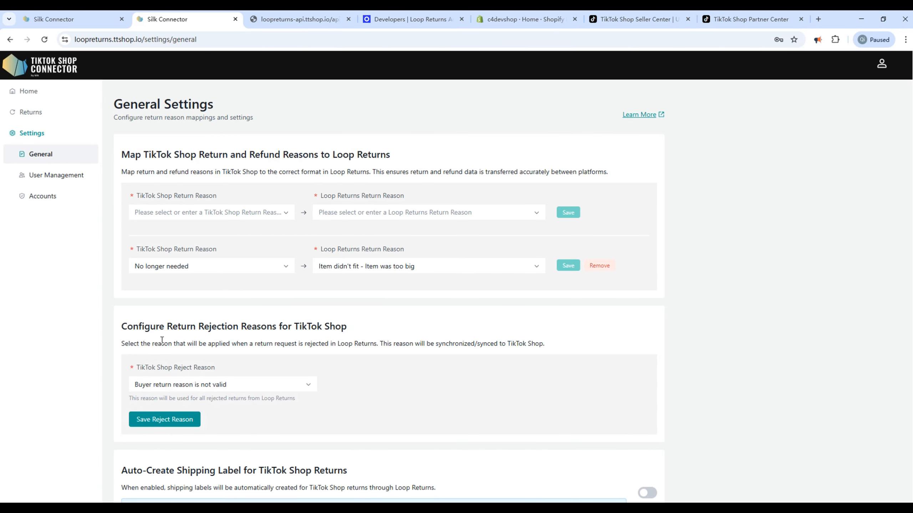
# - Keep Auto-Create Shipping Label for TikTok Shop returns switched off by cancelling its confirmation
pyautogui.scroll(-1, 168, 335)
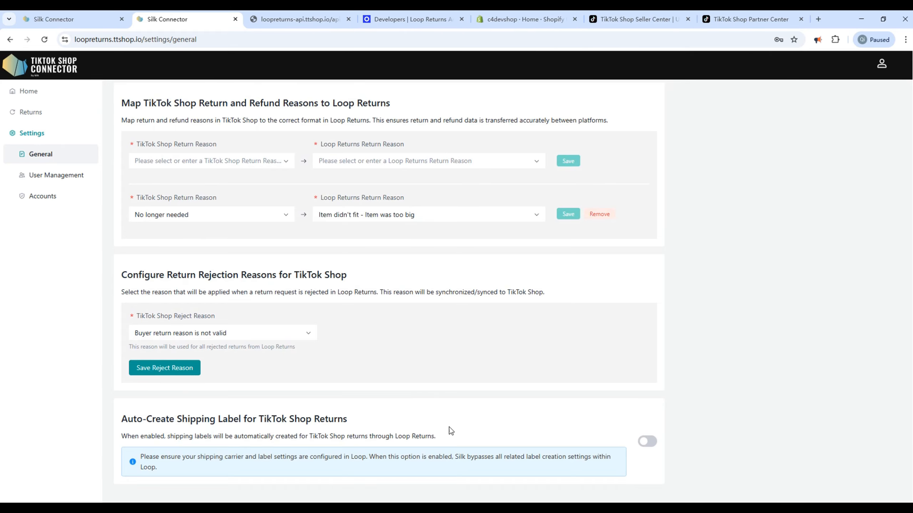
pyautogui.click(643, 442)
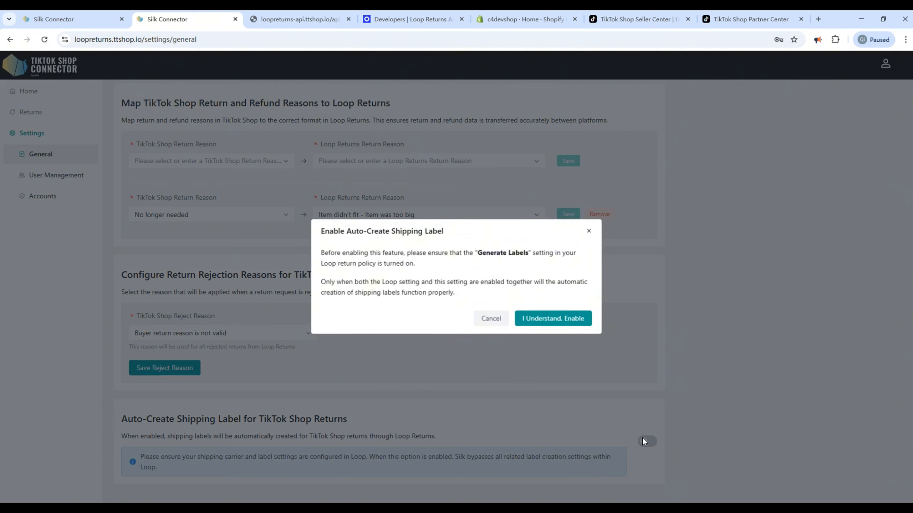
pyautogui.click(476, 323)
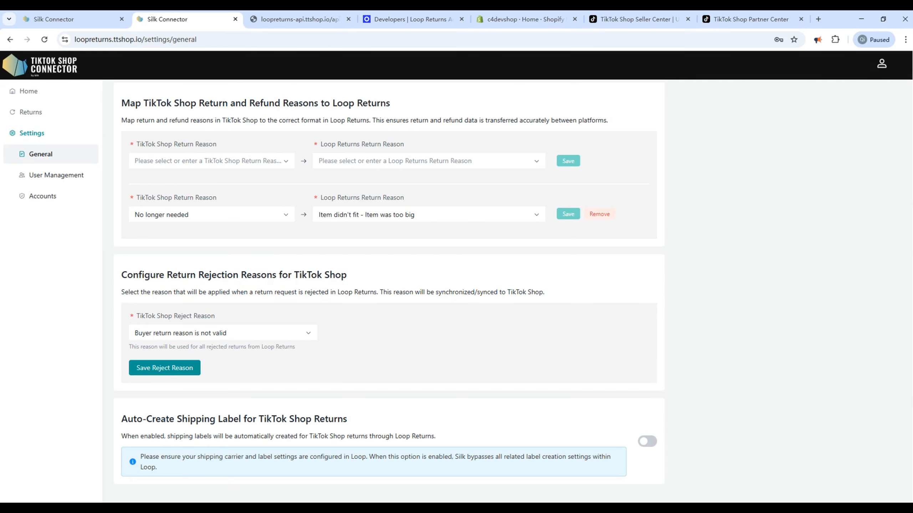
pyautogui.click(31, 112)
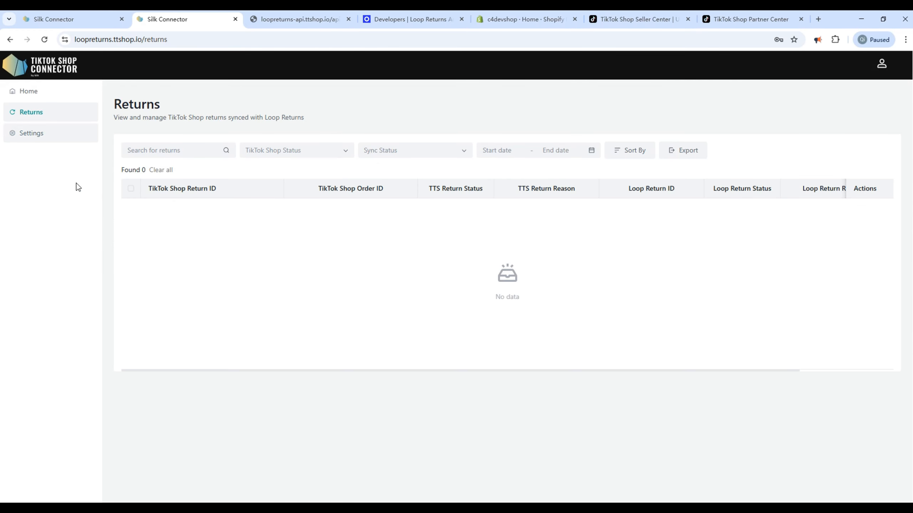